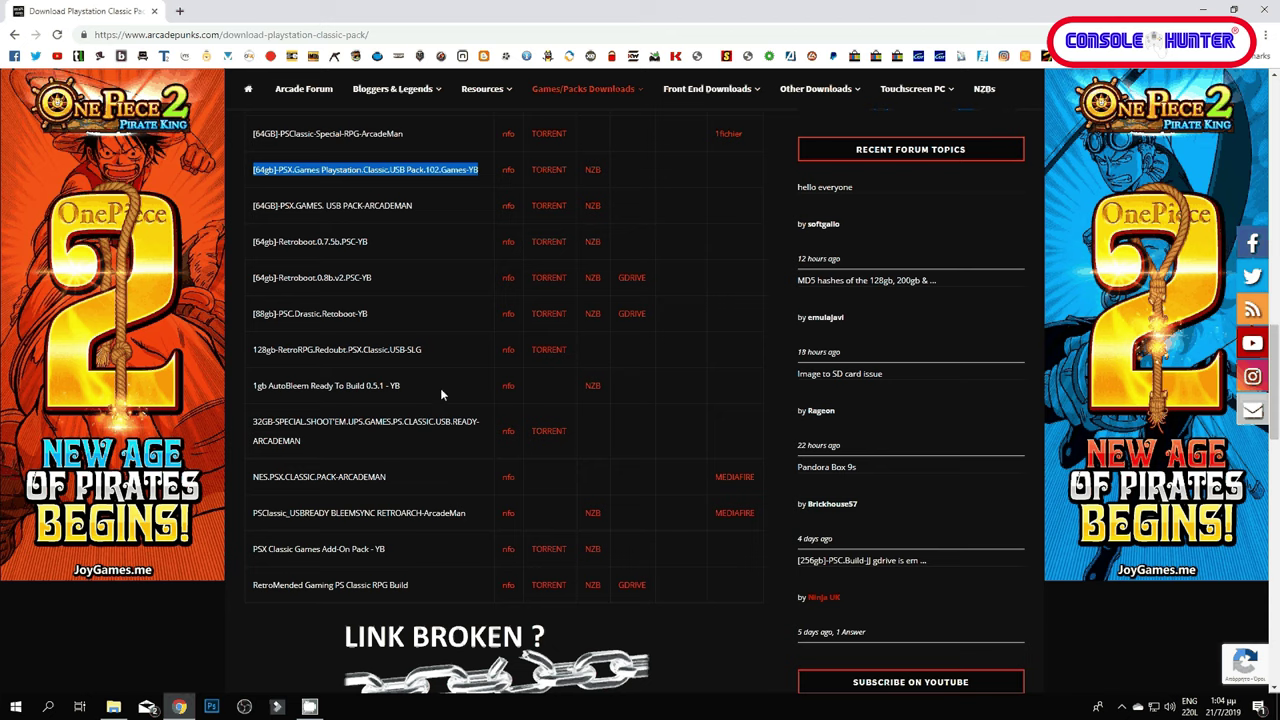
Highlight the titles of the PSClassic_USBREADY BLEEMSYNC RETROARCH pack and the 64gb 102-game PSX USB pack in the download list
left_click(251, 516)
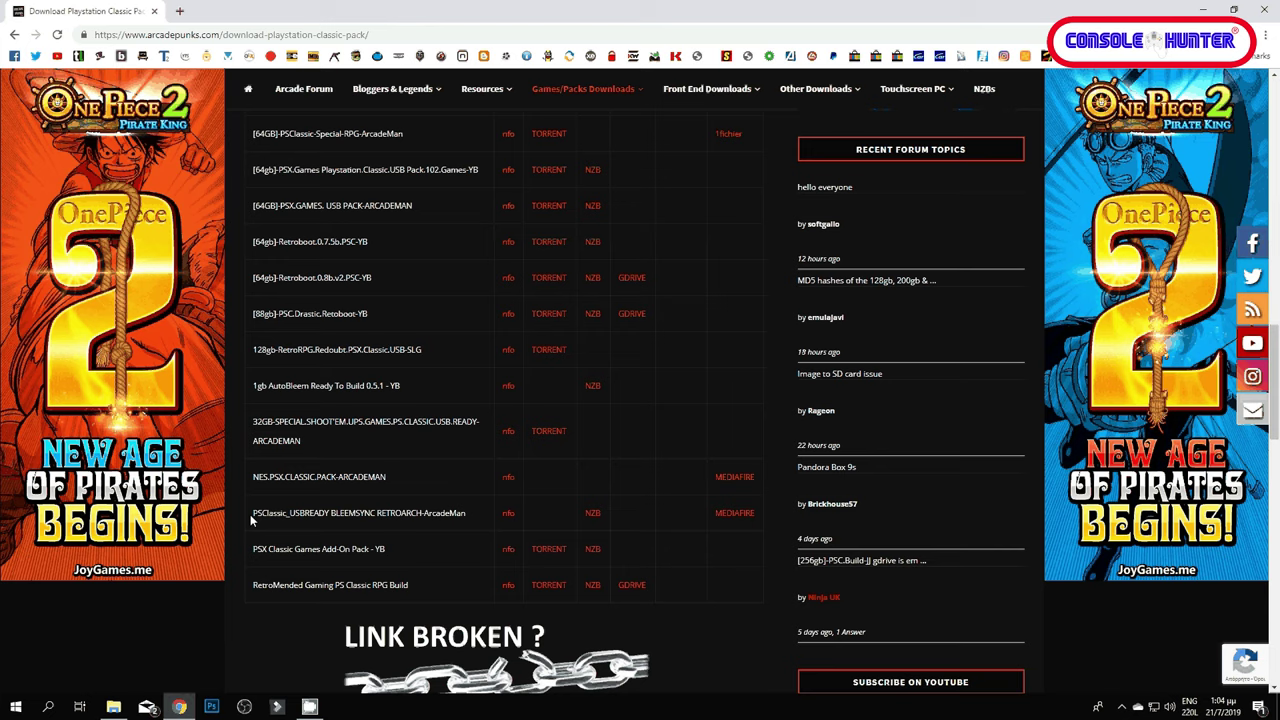
left_click_drag(251, 516, 470, 520)
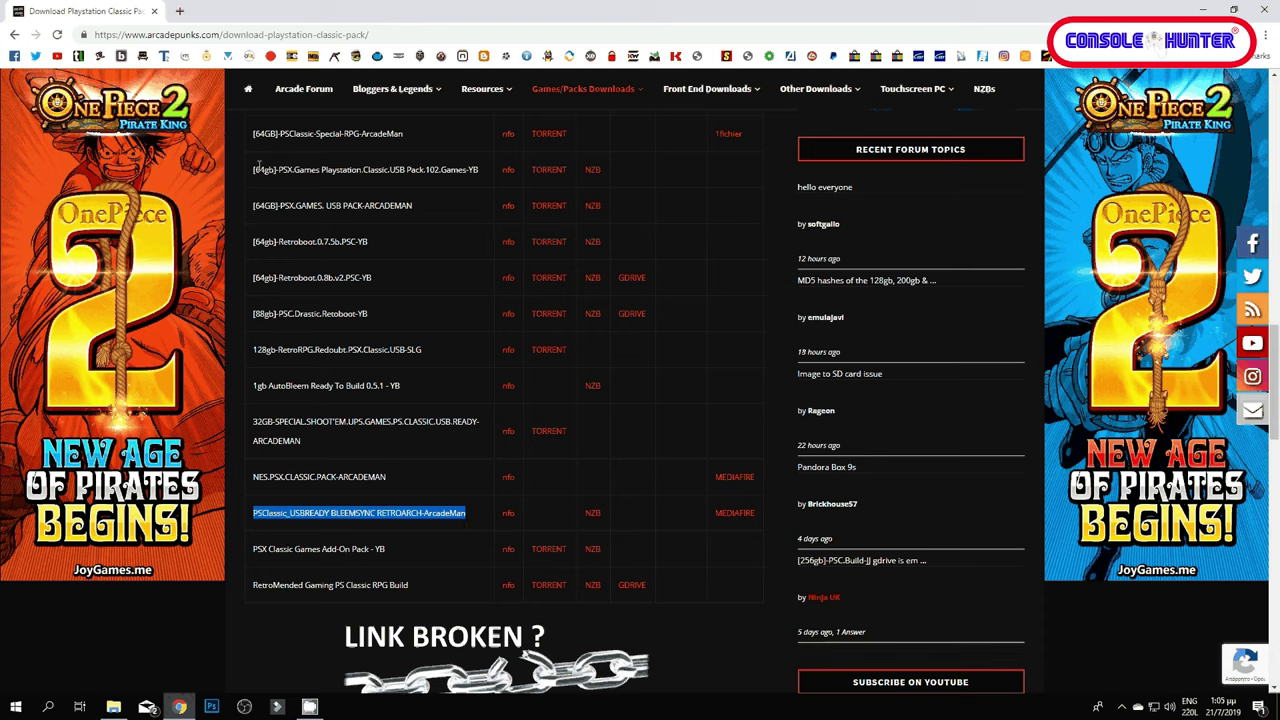
left_click_drag(258, 166, 494, 181)
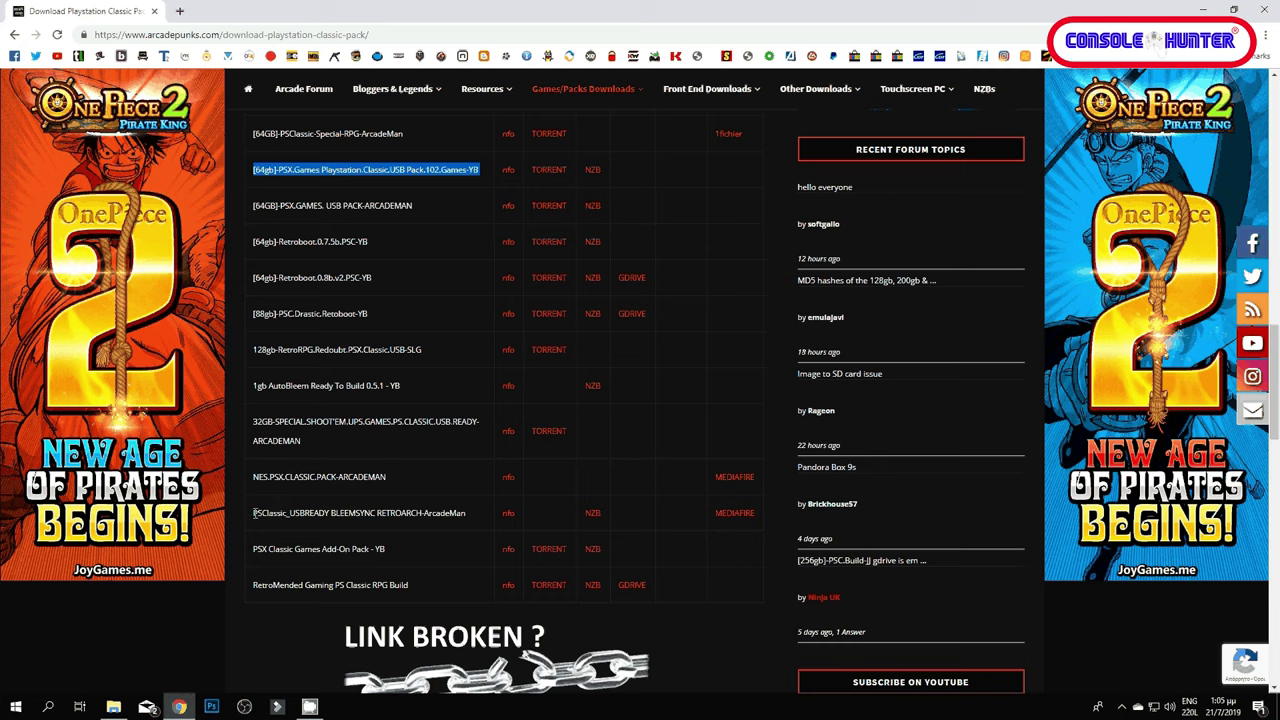
left_click_drag(254, 512, 467, 513)
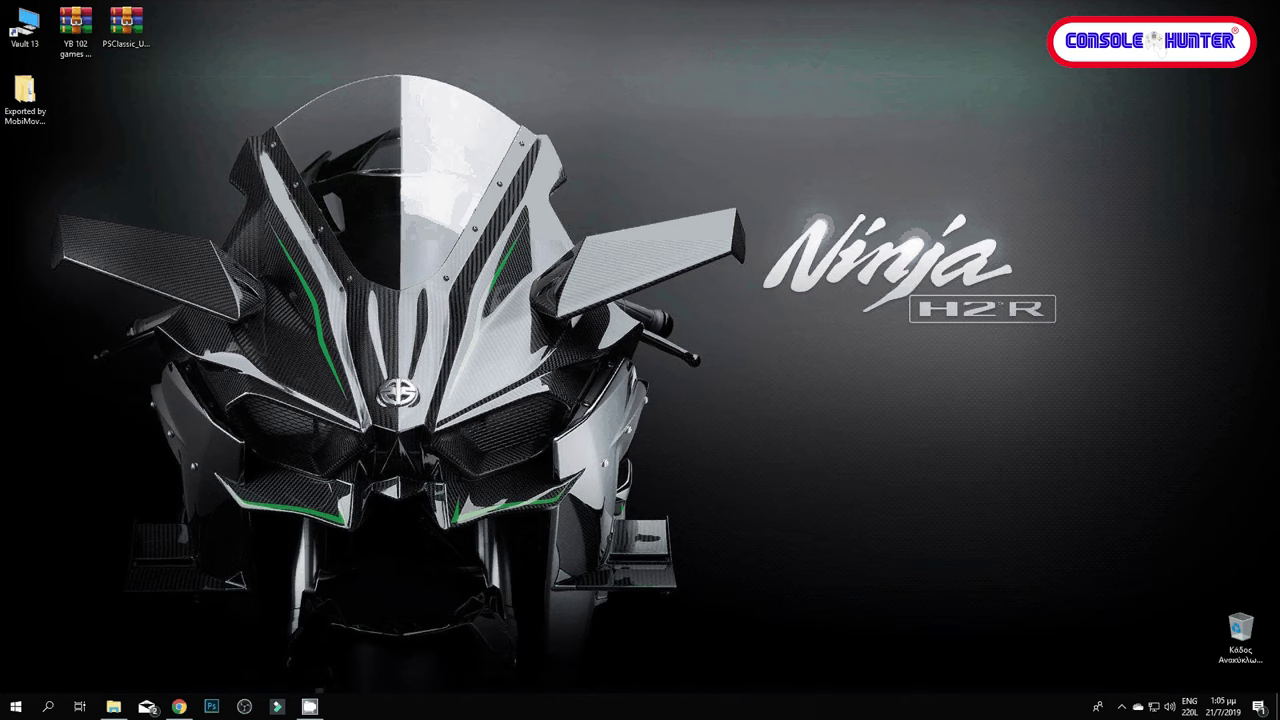
Locate the two downloaded archives on the desktop and open YB 102 games PS Classic 64gig.zip in WinRAR
left_click(124, 27)
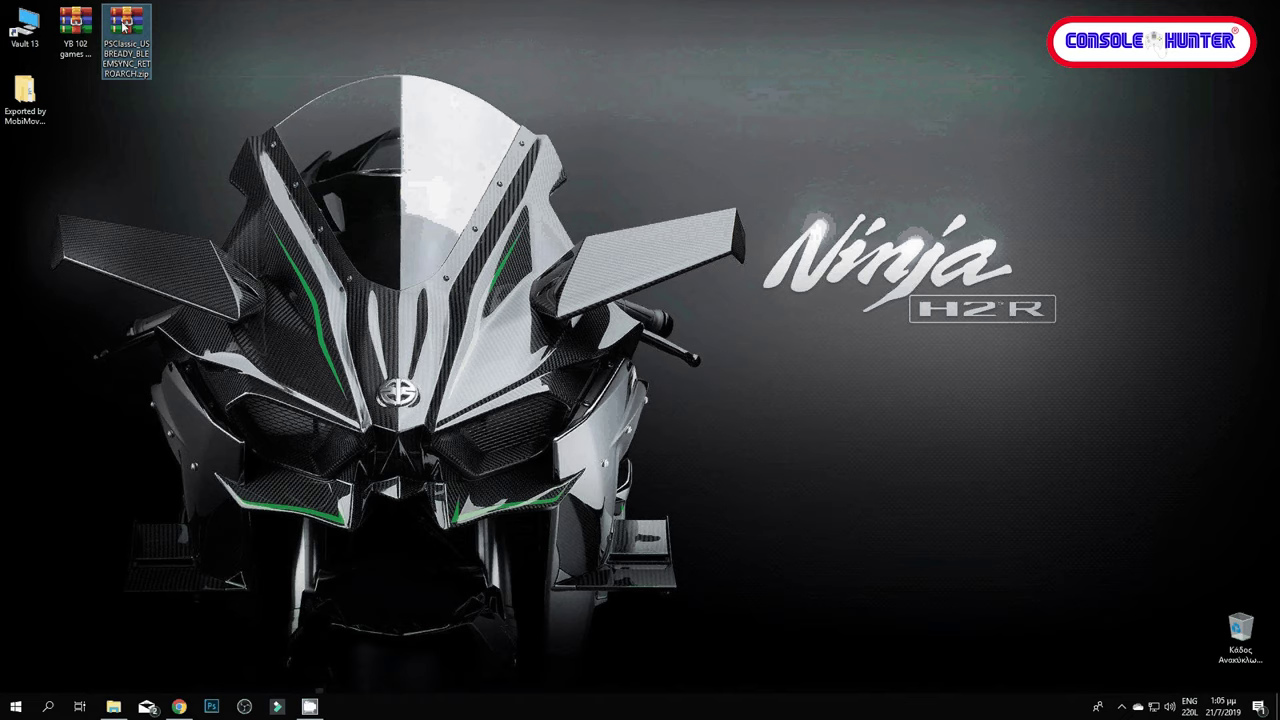
left_click(76, 30)
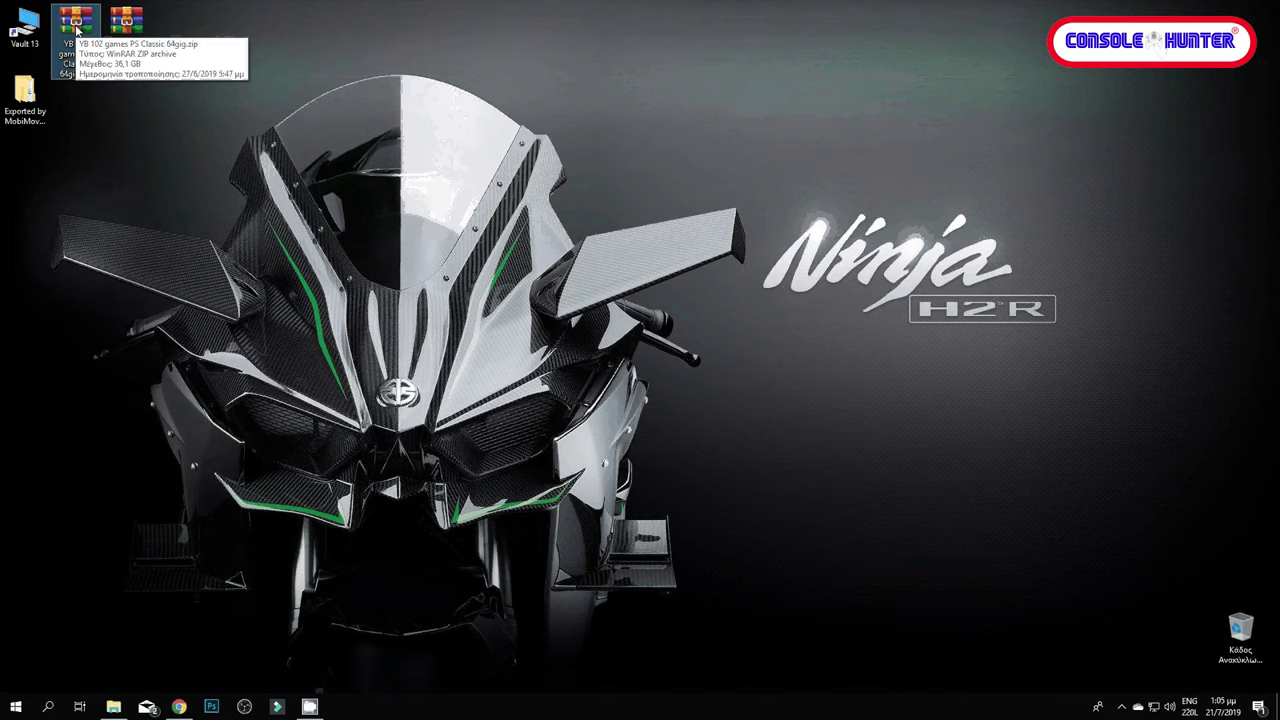
left_click(120, 60)
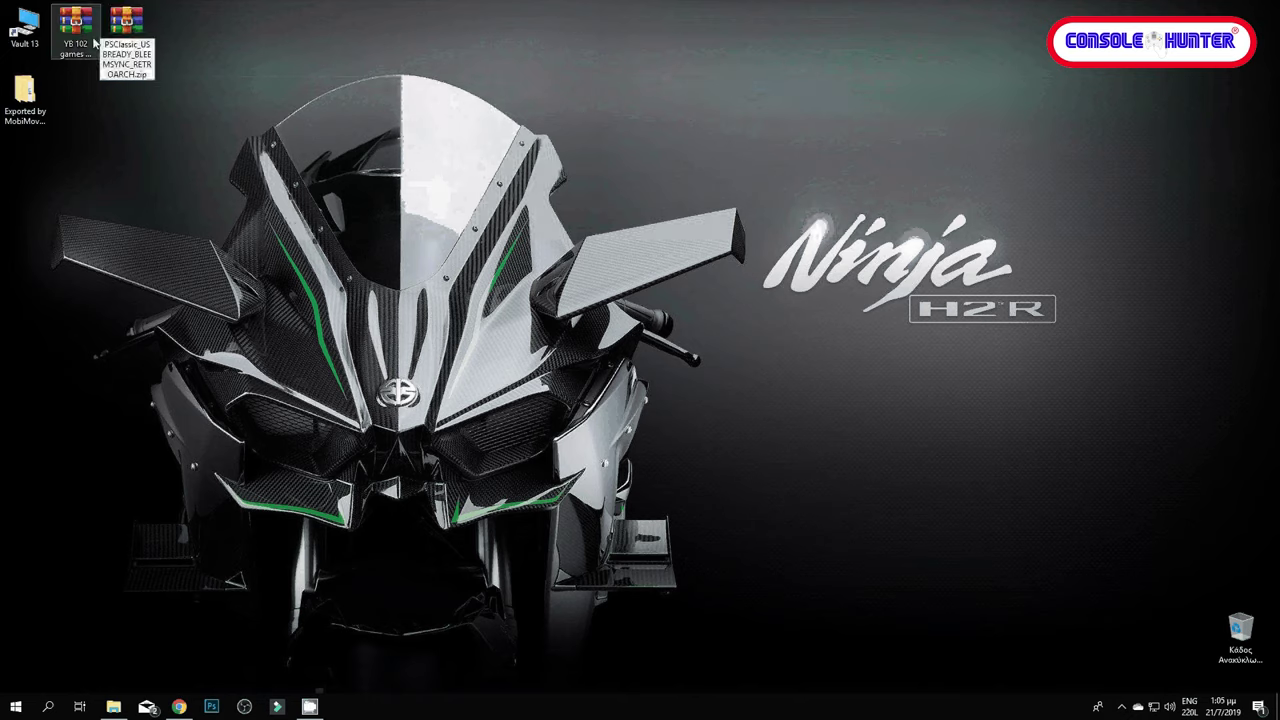
left_click(77, 43)
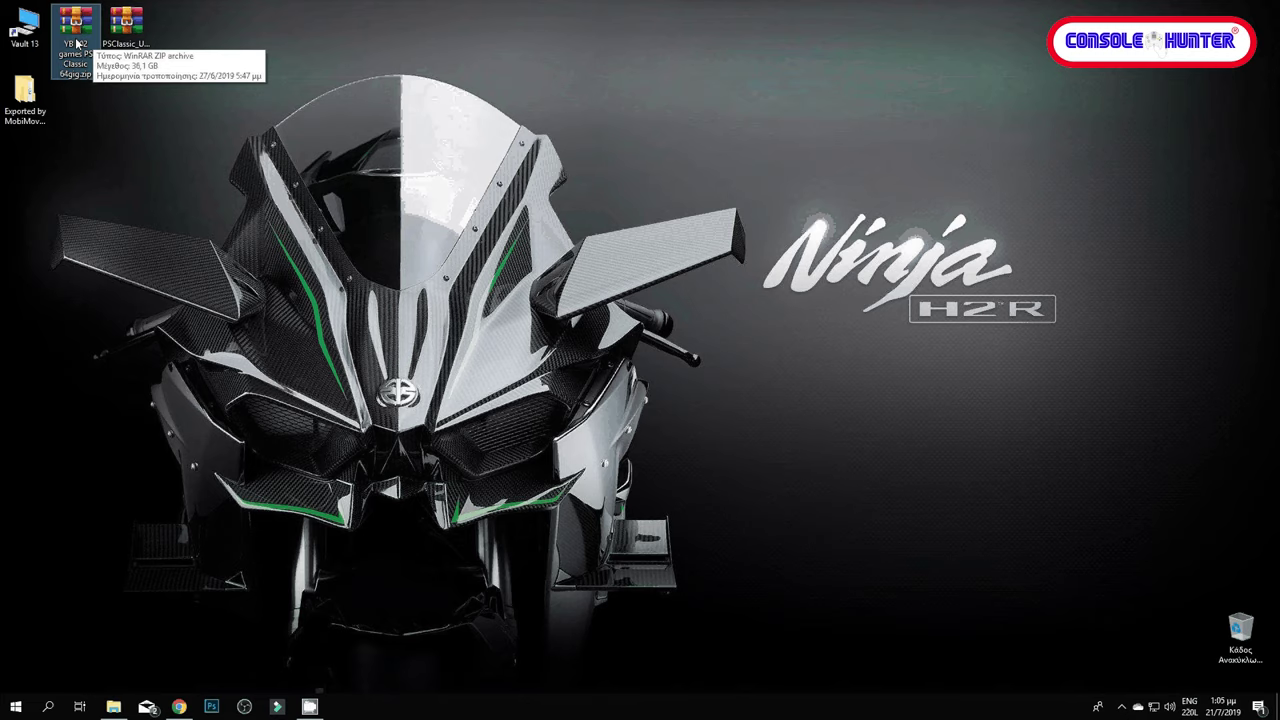
double_click(77, 43)
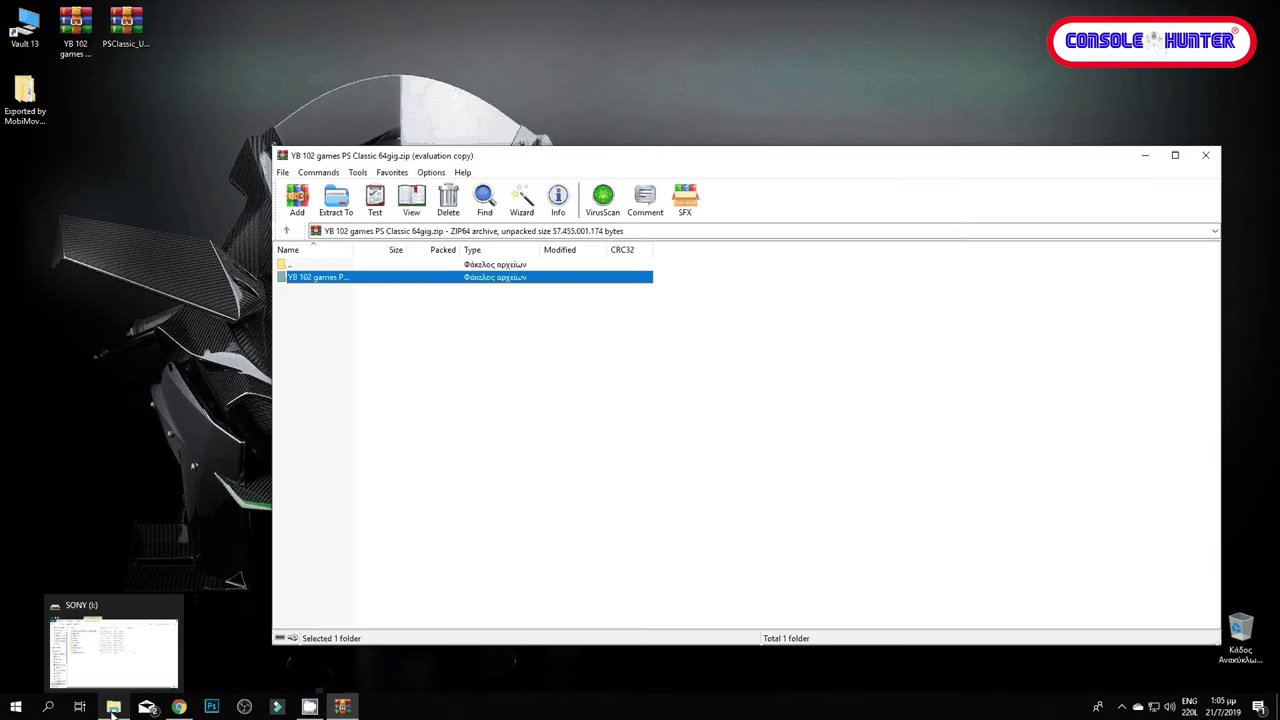
left_click(112, 708)
left_click(112, 708)
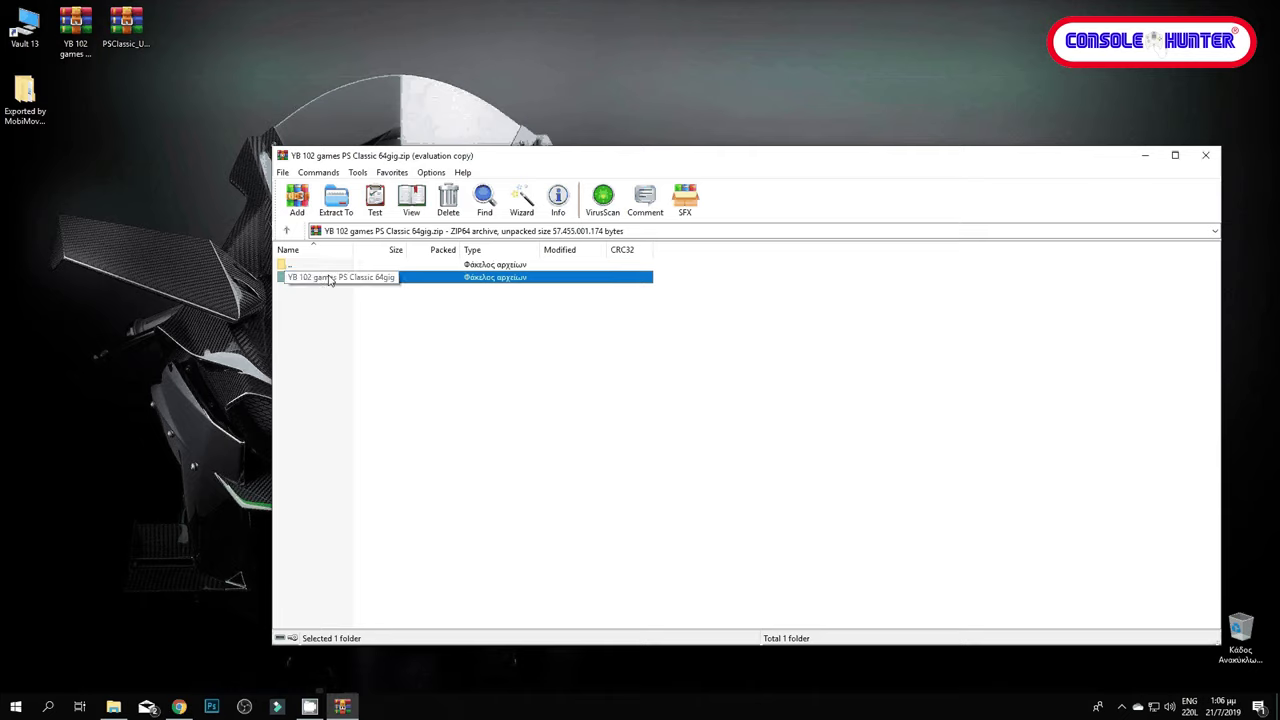
left_click(88, 18)
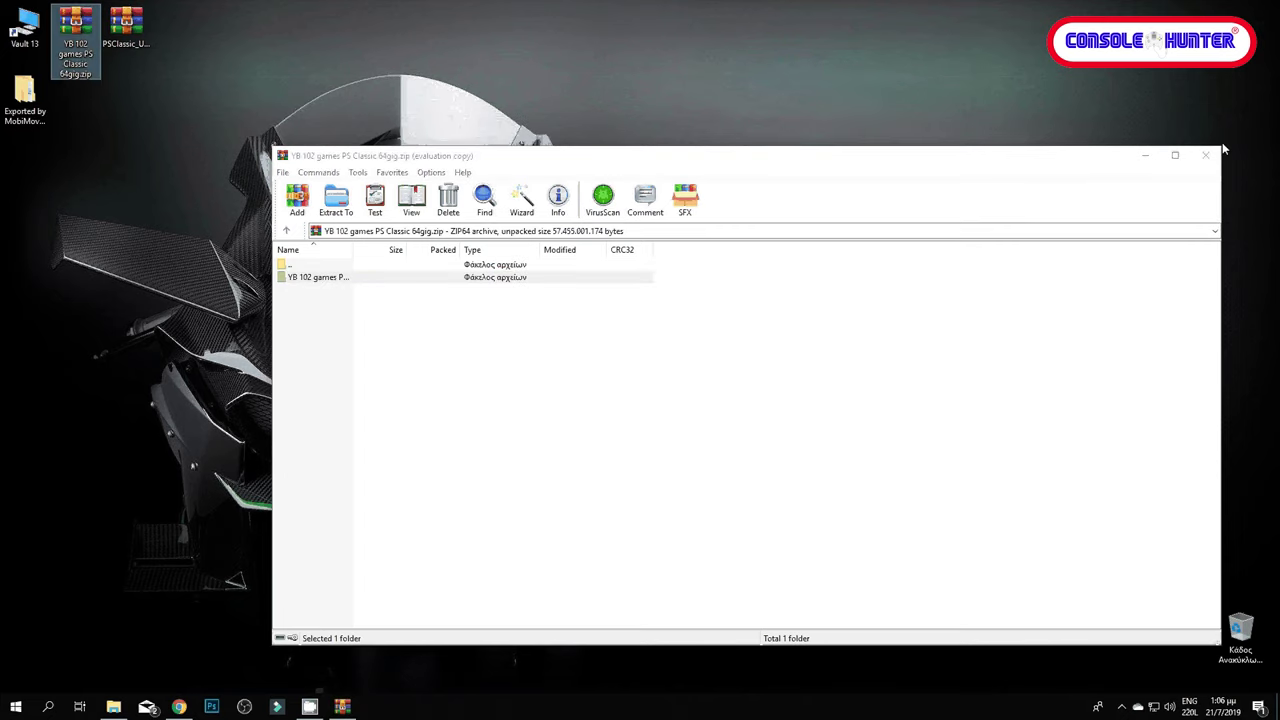
Look through the numbered folders in the archive's Games folder down to the last one, and close the archive
double_click(314, 282)
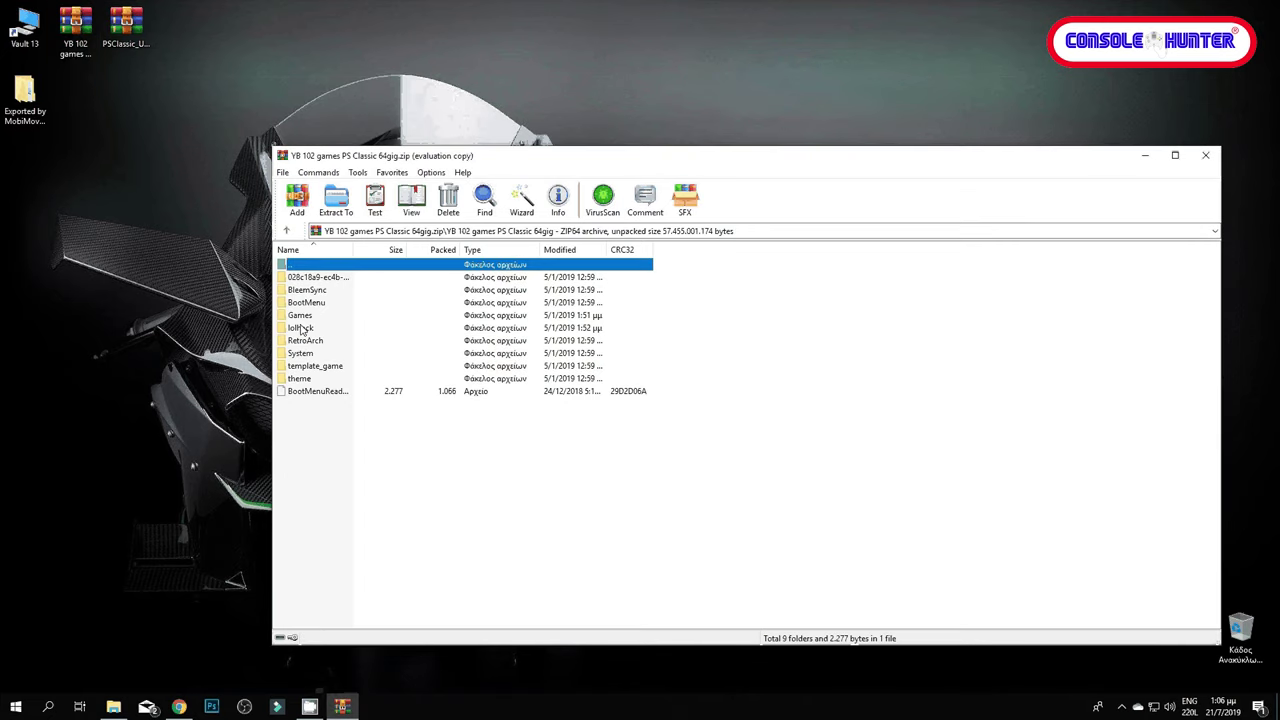
double_click(302, 316)
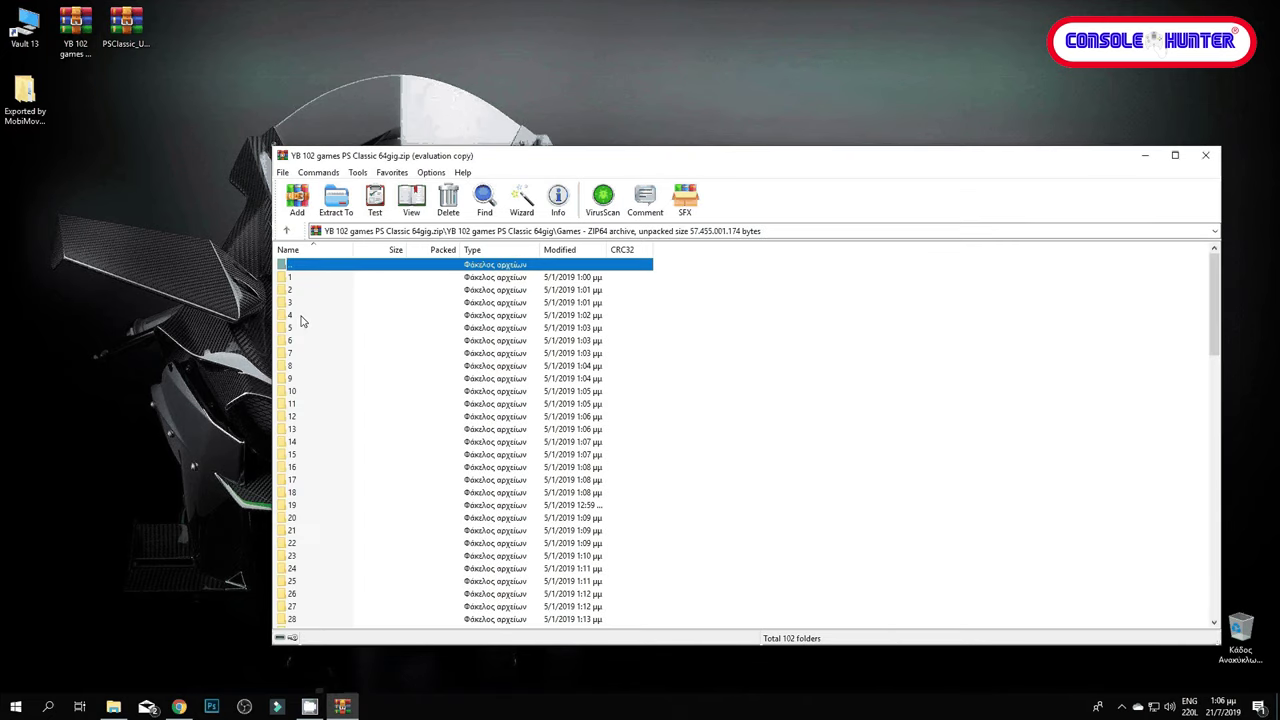
scroll(308, 618, "down", 10)
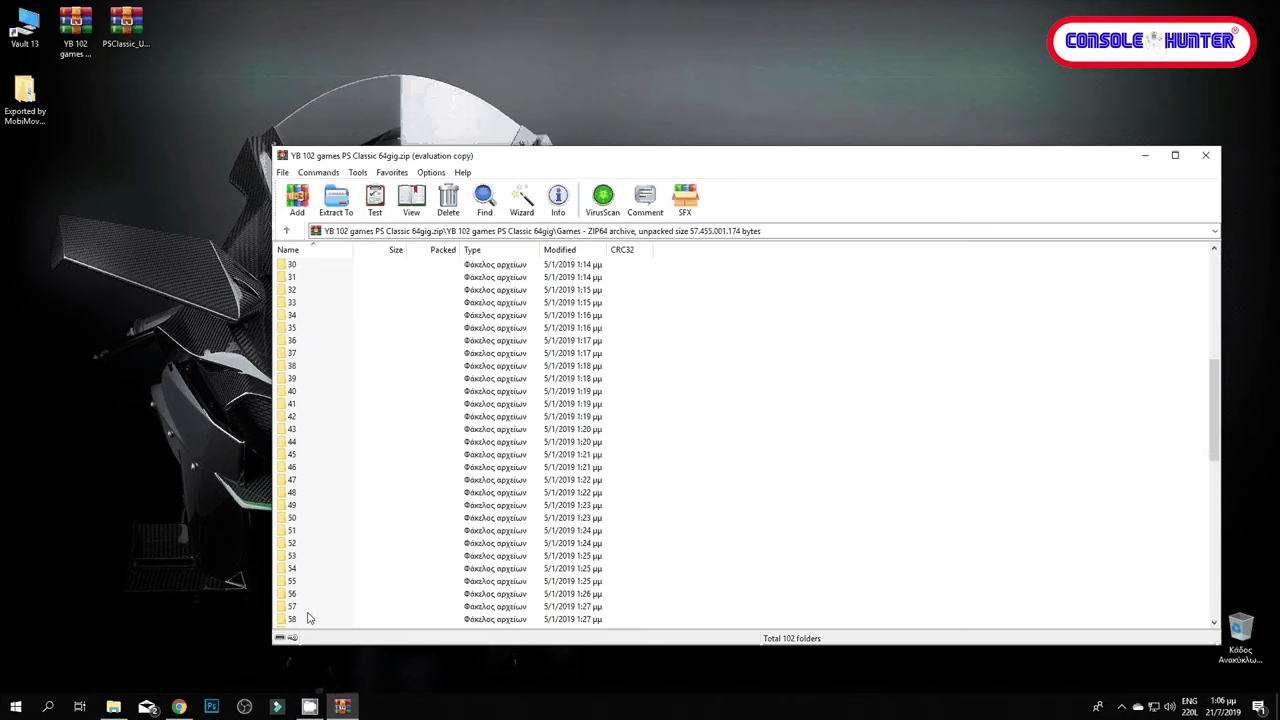
scroll(308, 618, "down", 15)
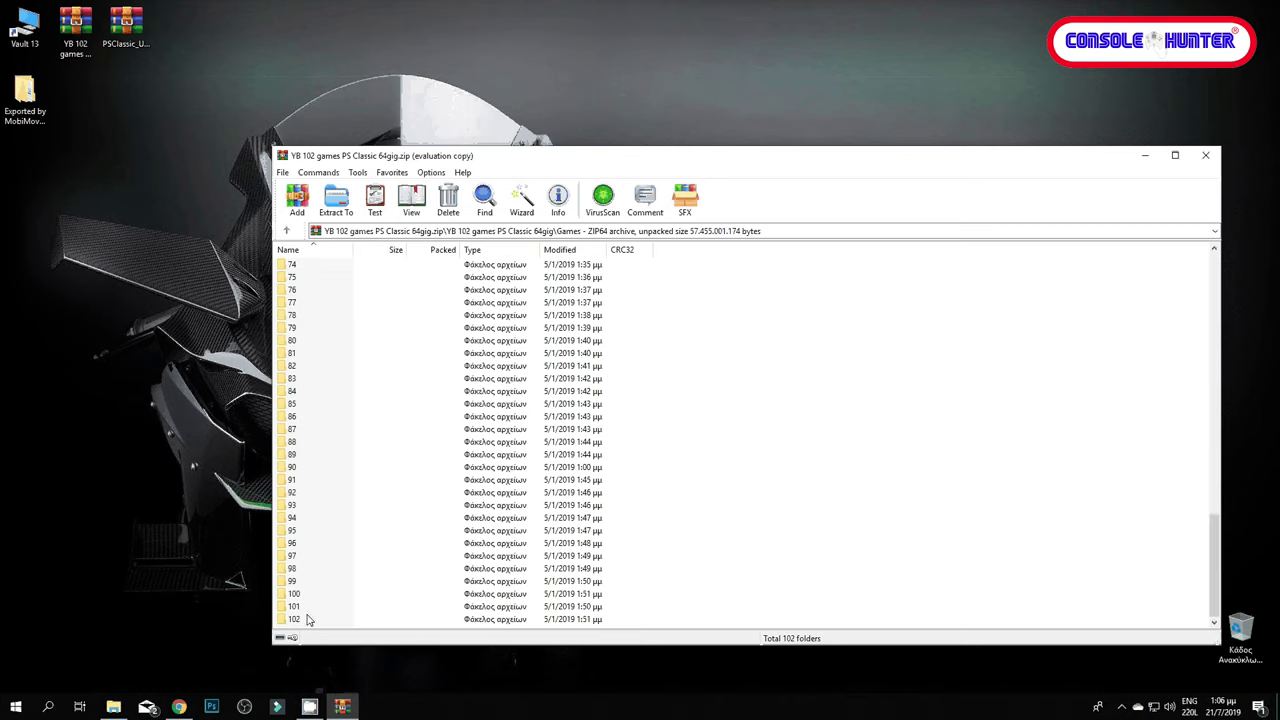
left_click(1205, 152)
Open PSClassic_USBREADY_BLEEMSYNC_RETROARCH.zip, select all its folders and the readme file, and bring up the SONY (I:) drive in File Explorer
double_click(142, 22)
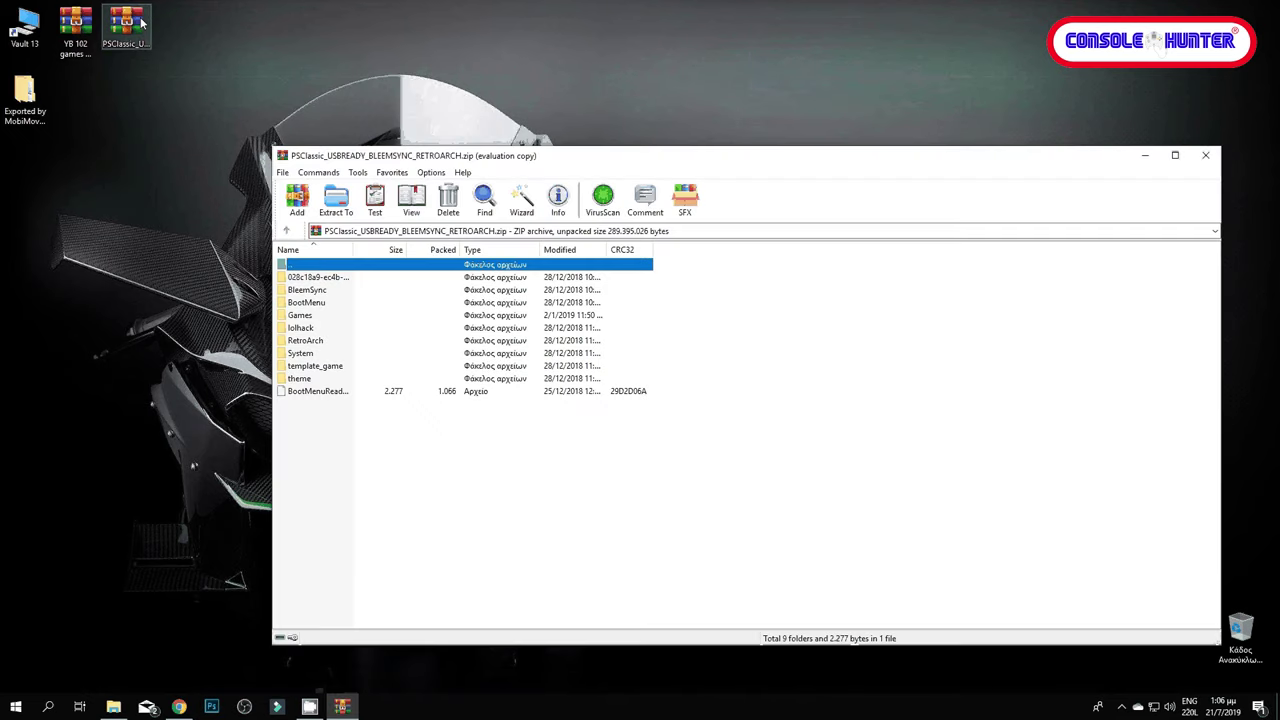
left_click(374, 419)
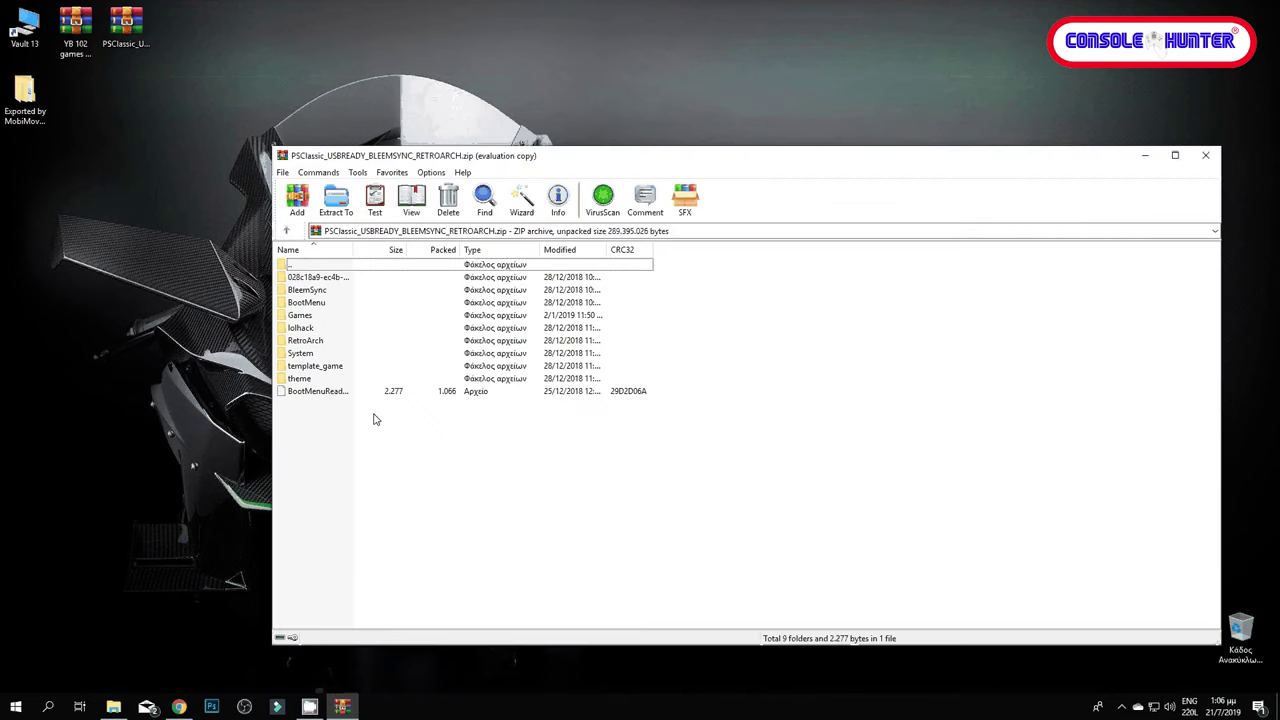
left_click_drag(375, 440, 305, 272)
left_click(113, 706)
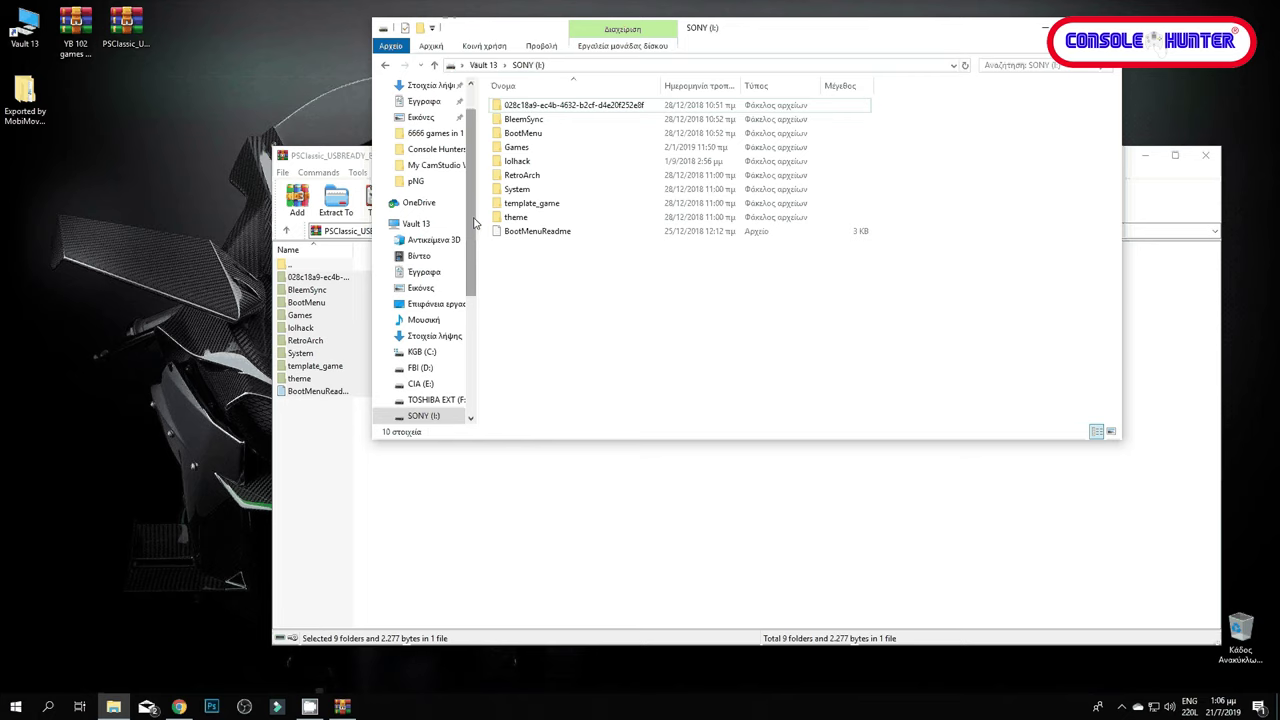
scroll(420, 282, "down", 3)
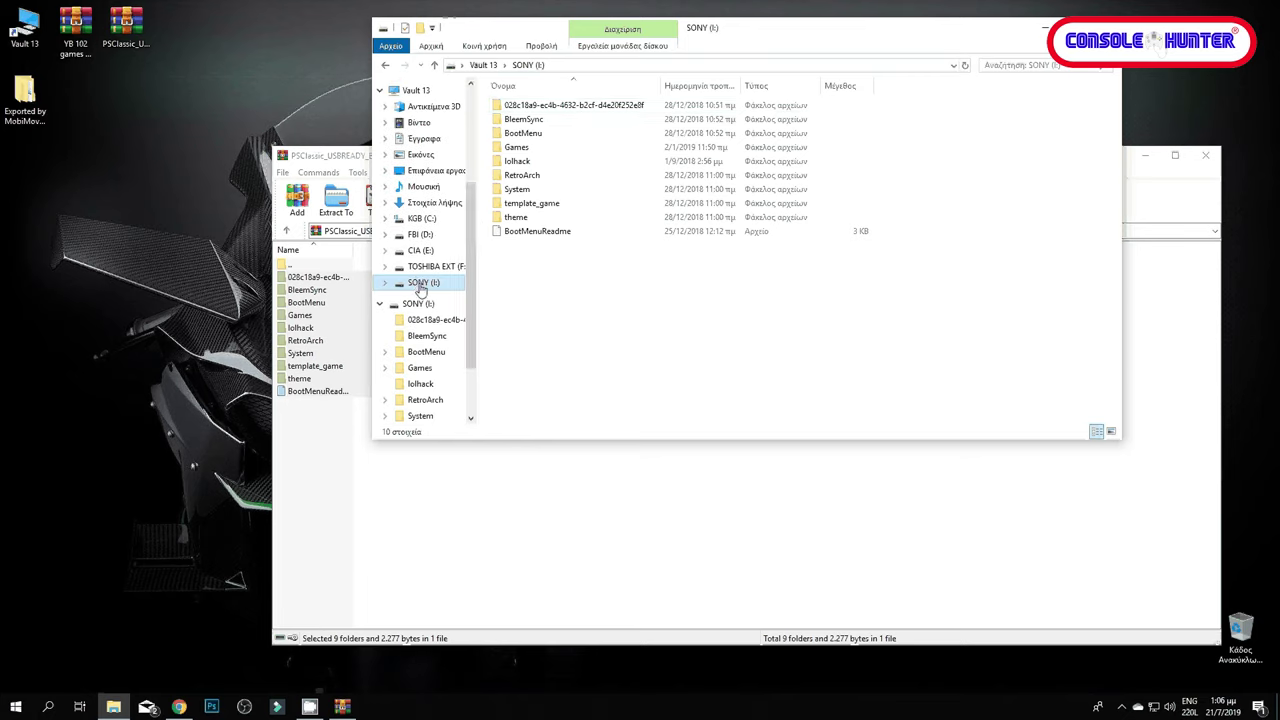
right_click(421, 286)
left_click(462, 591)
left_click(434, 283)
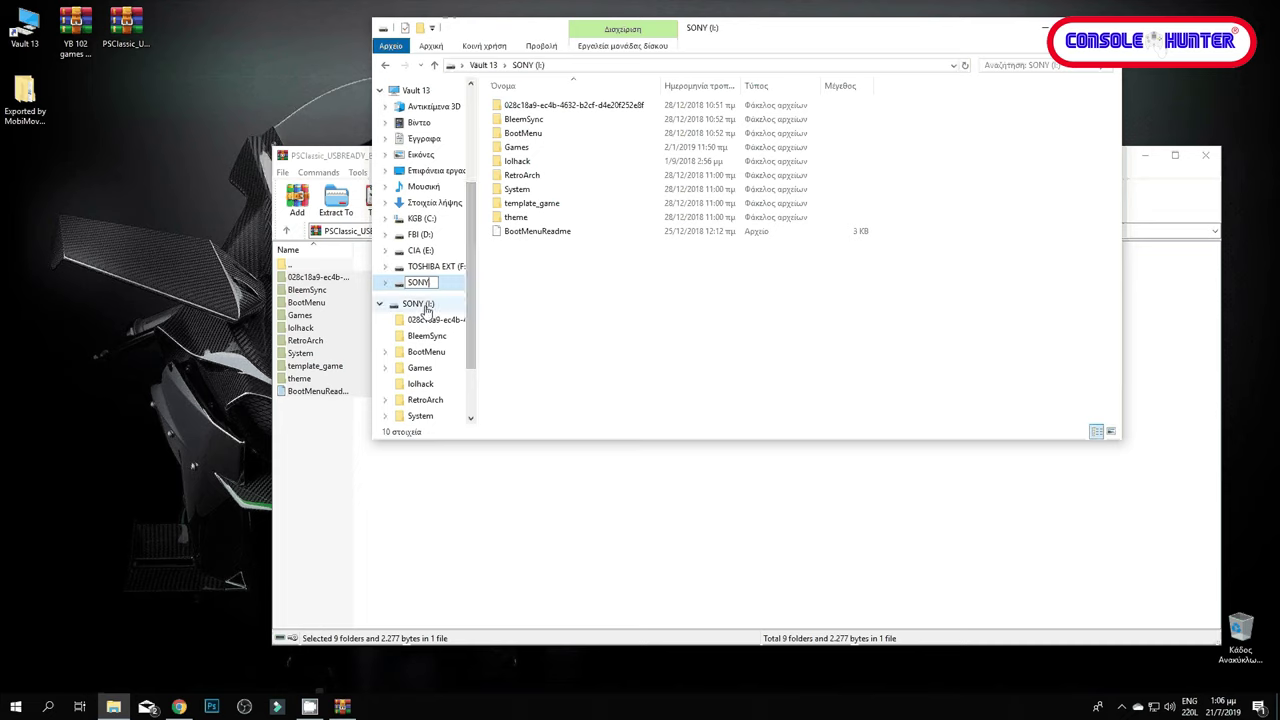
key("Return")
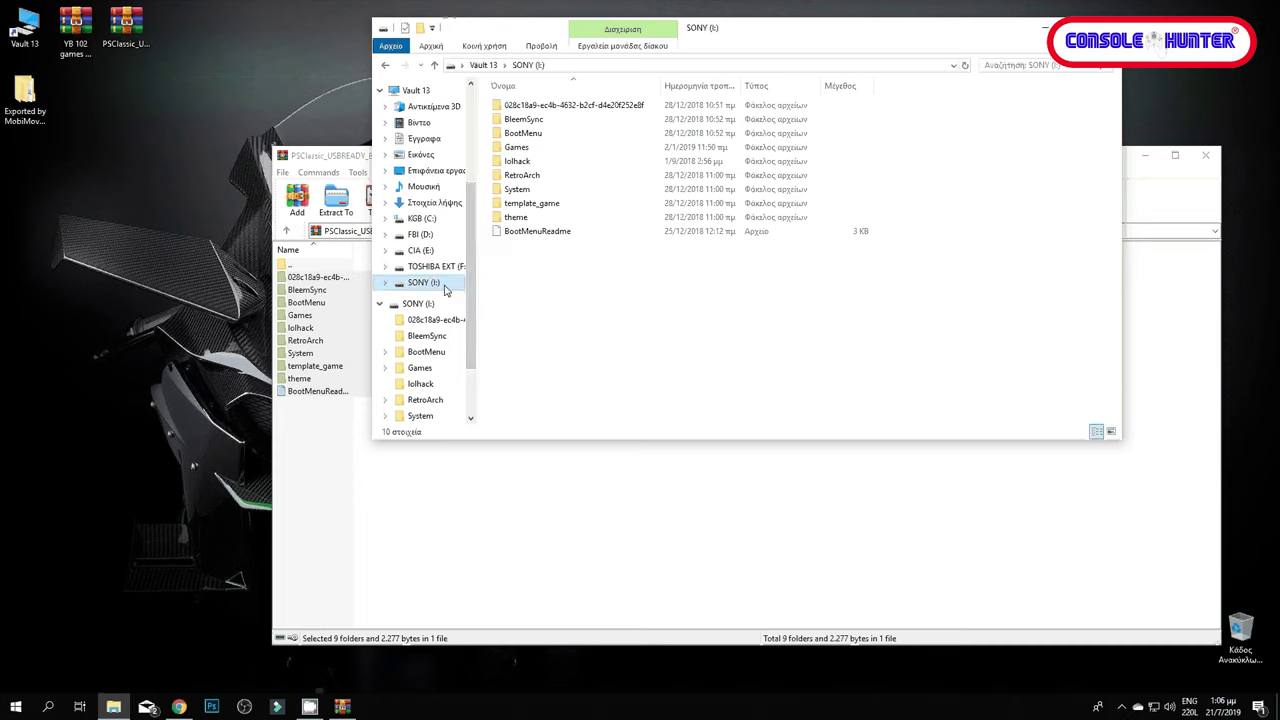
Review the format settings of the SONY (I:) drive, and close them without formatting
right_click(420, 285)
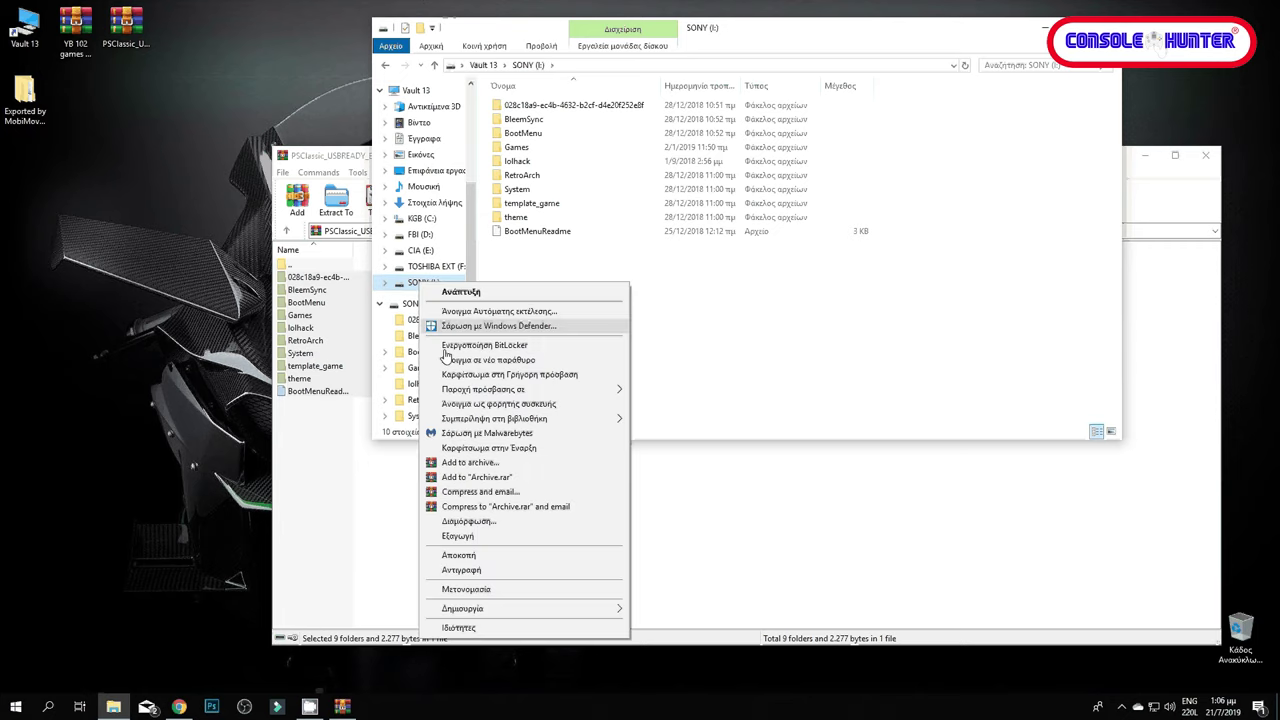
left_click(471, 523)
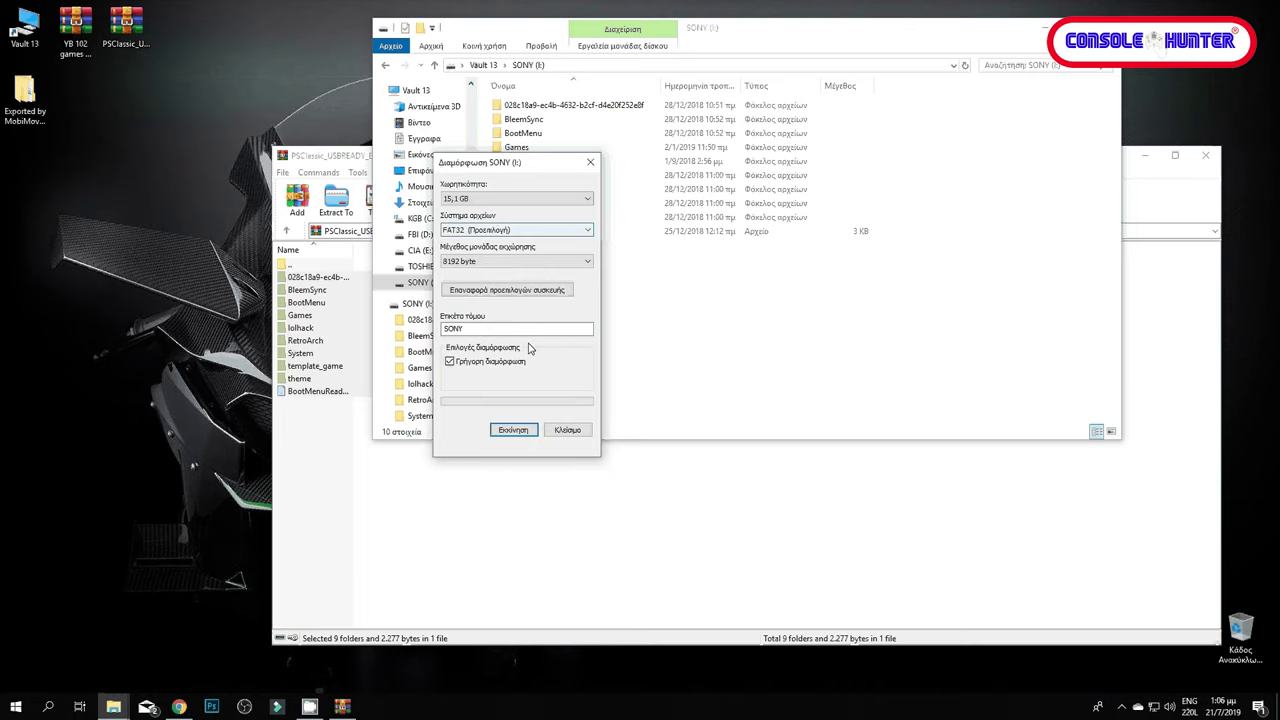
left_click(562, 431)
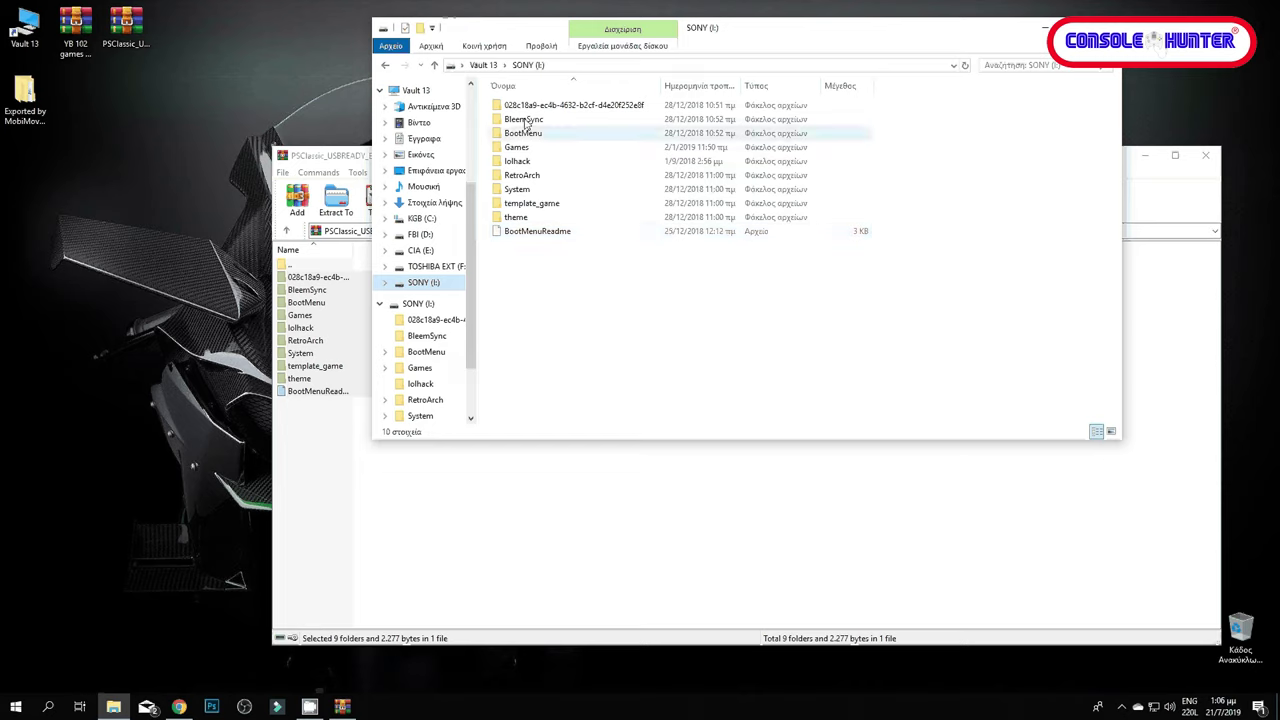
Open the Games folder on the SONY (I:) drive and select folder 1
left_click(141, 40)
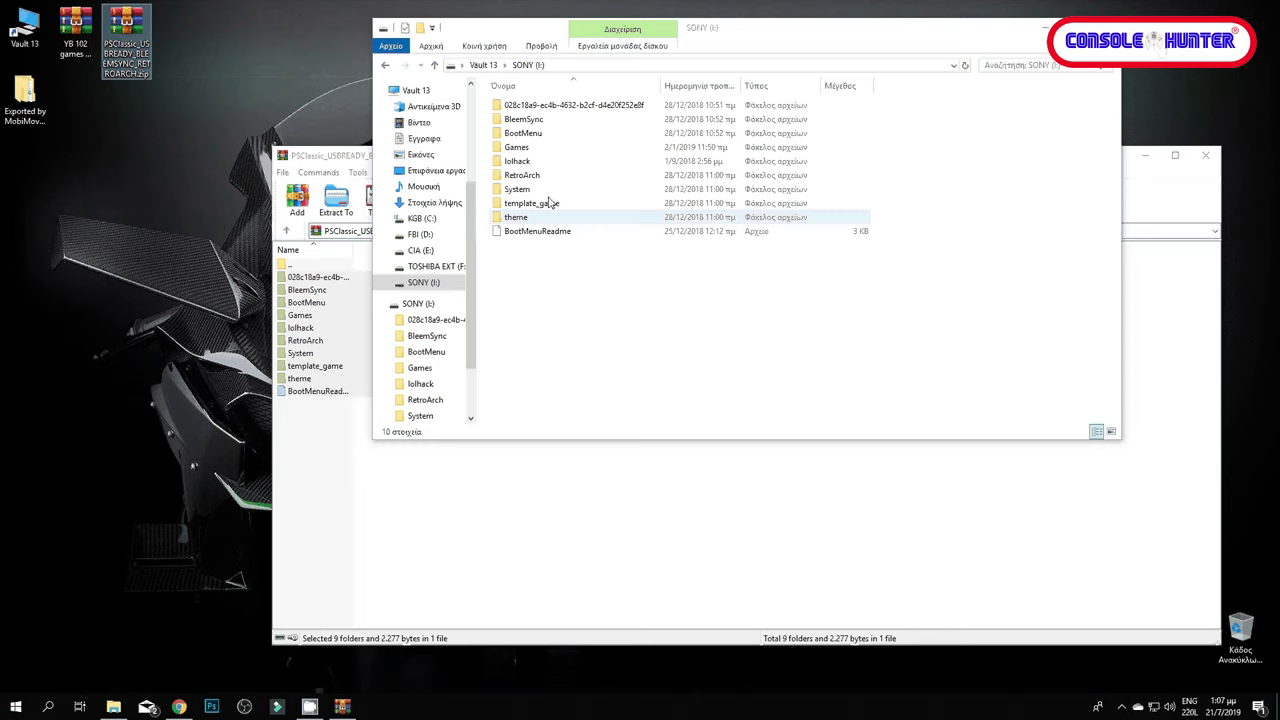
double_click(535, 157)
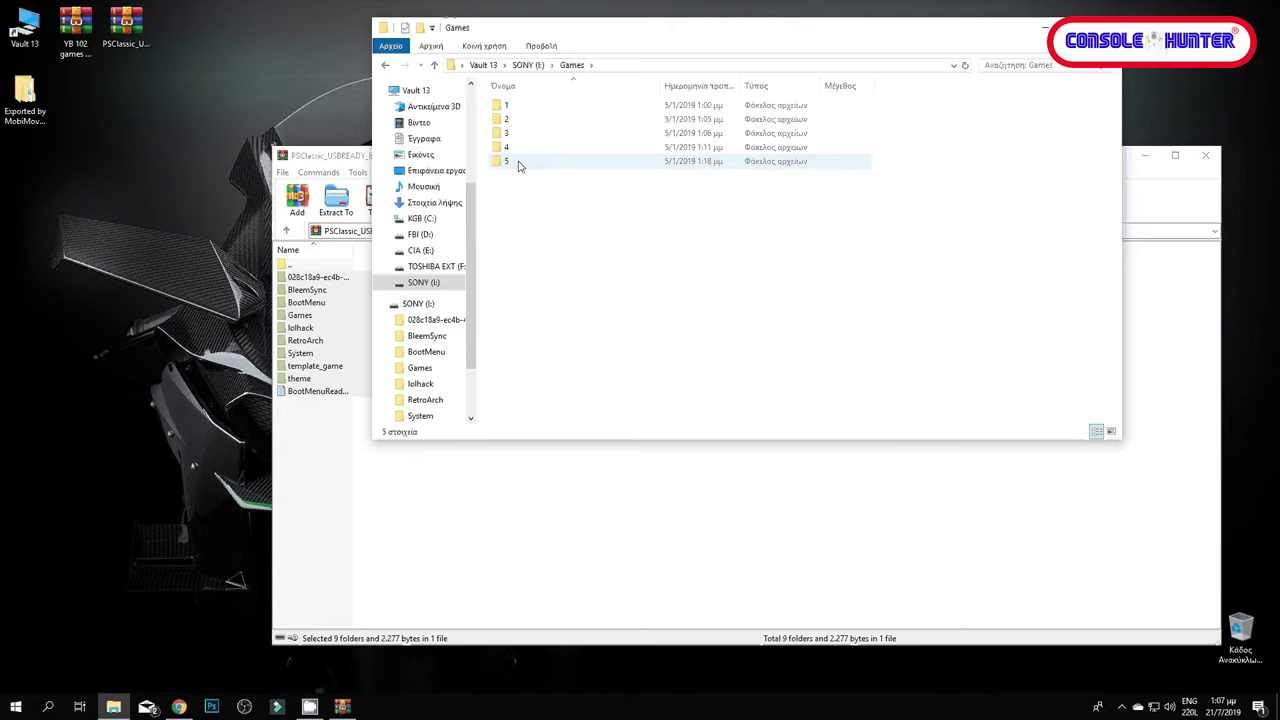
mouse_move(518, 166)
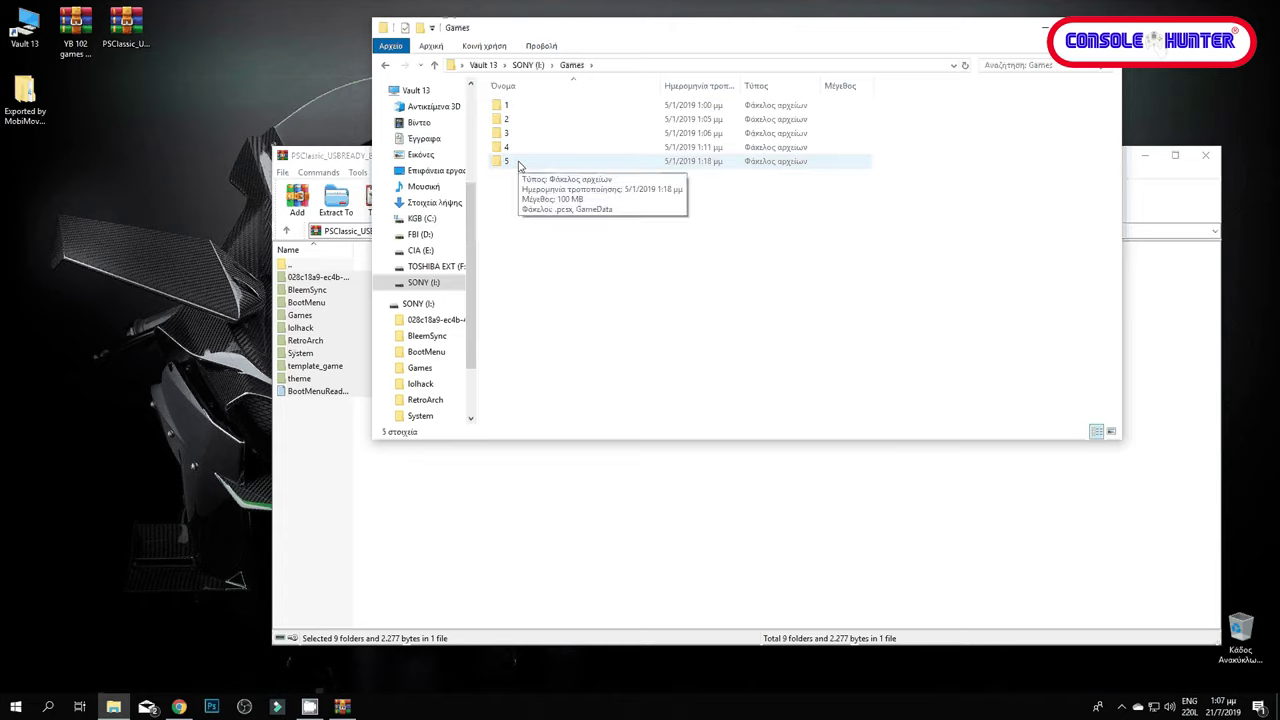
left_click(533, 109)
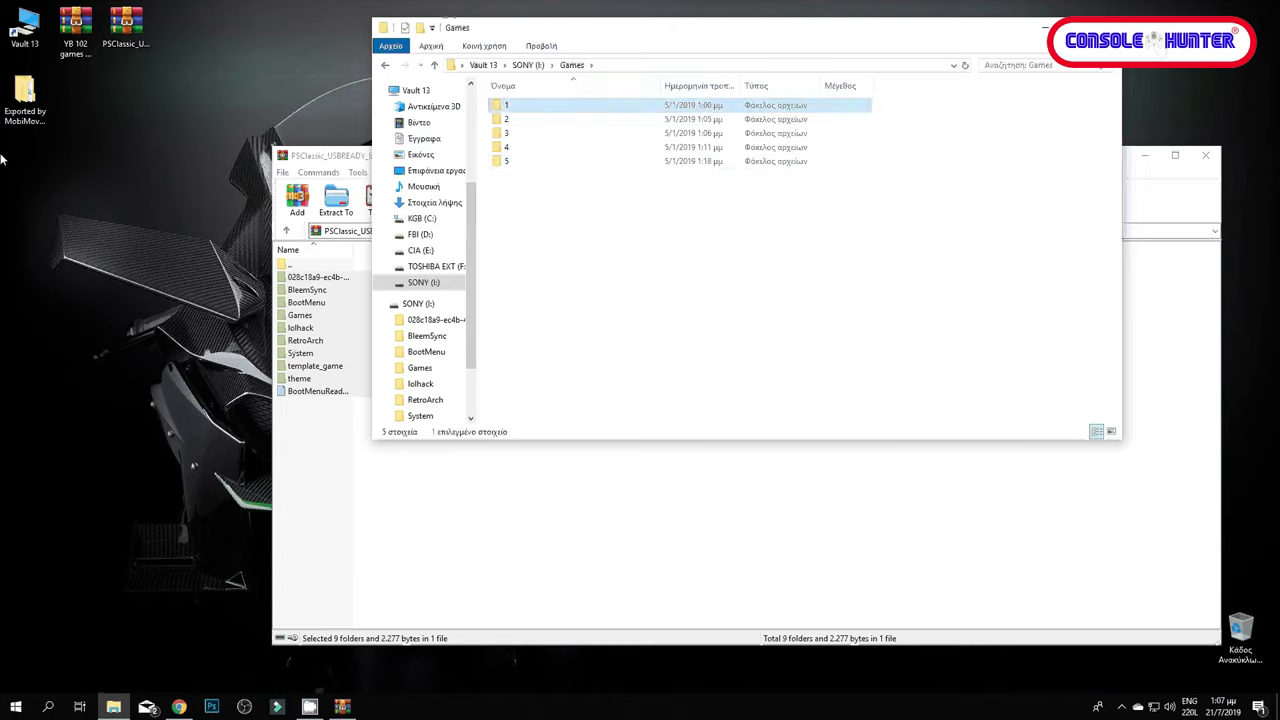
Reopen YB 102 games PS Classic 64gig.zip and open the GameData folder of game 19 inside its Games folder
left_click(78, 38)
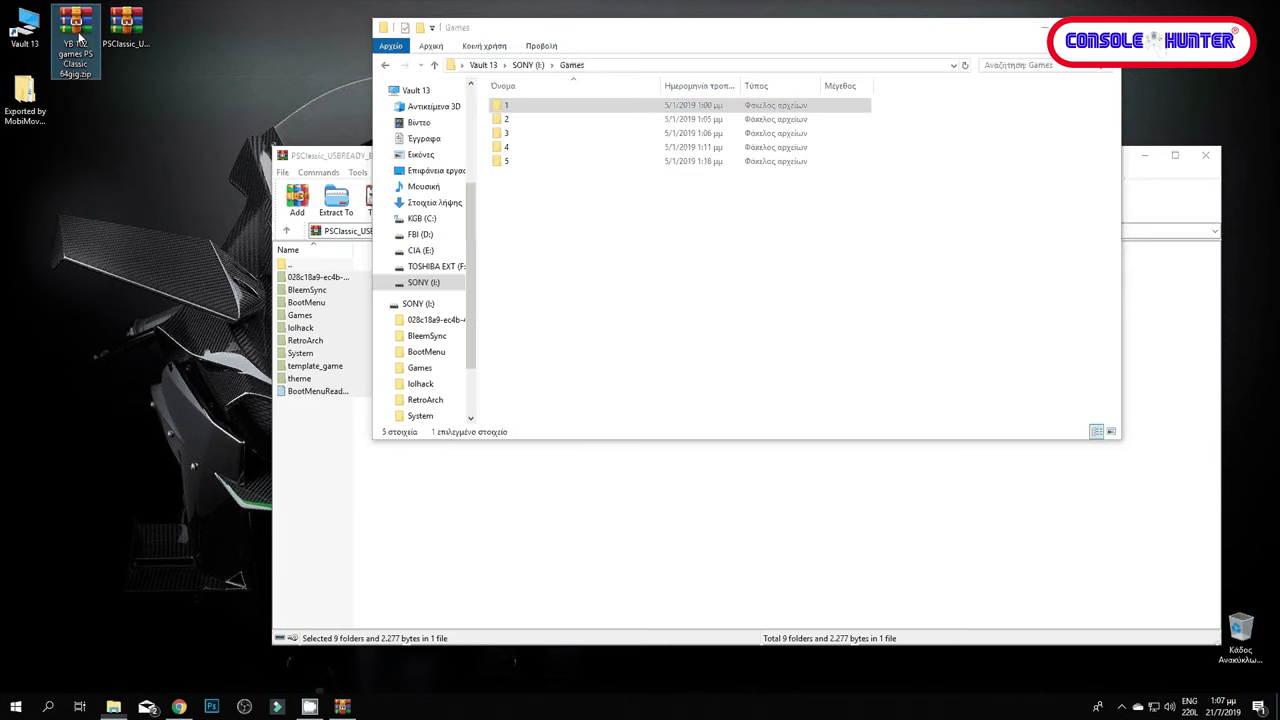
double_click(78, 38)
double_click(318, 277)
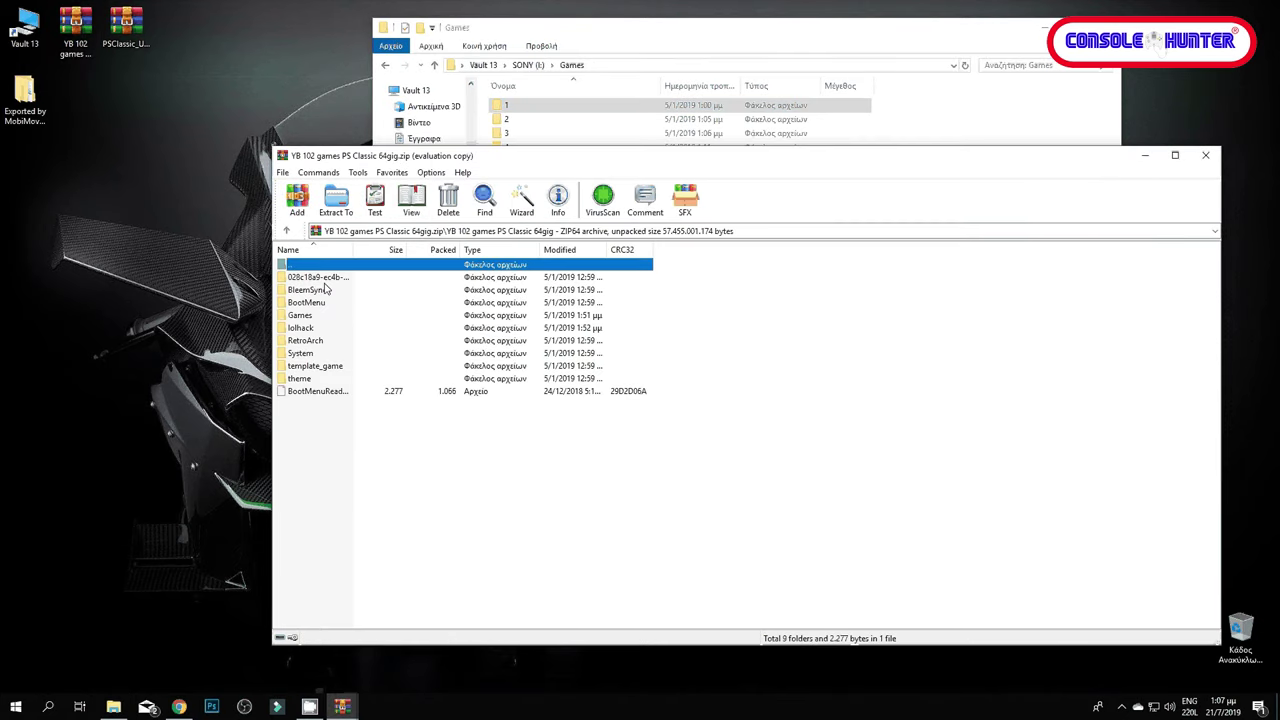
double_click(299, 315)
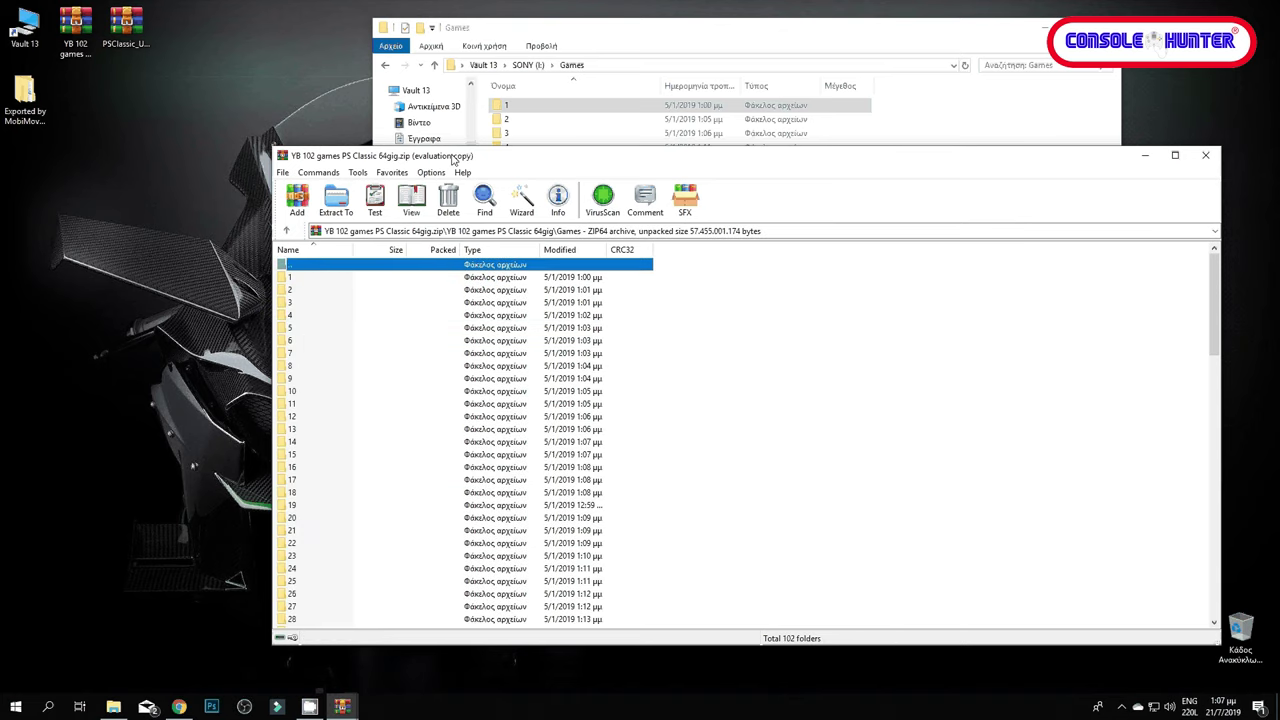
left_click_drag(481, 160, 238, 160)
double_click(94, 493)
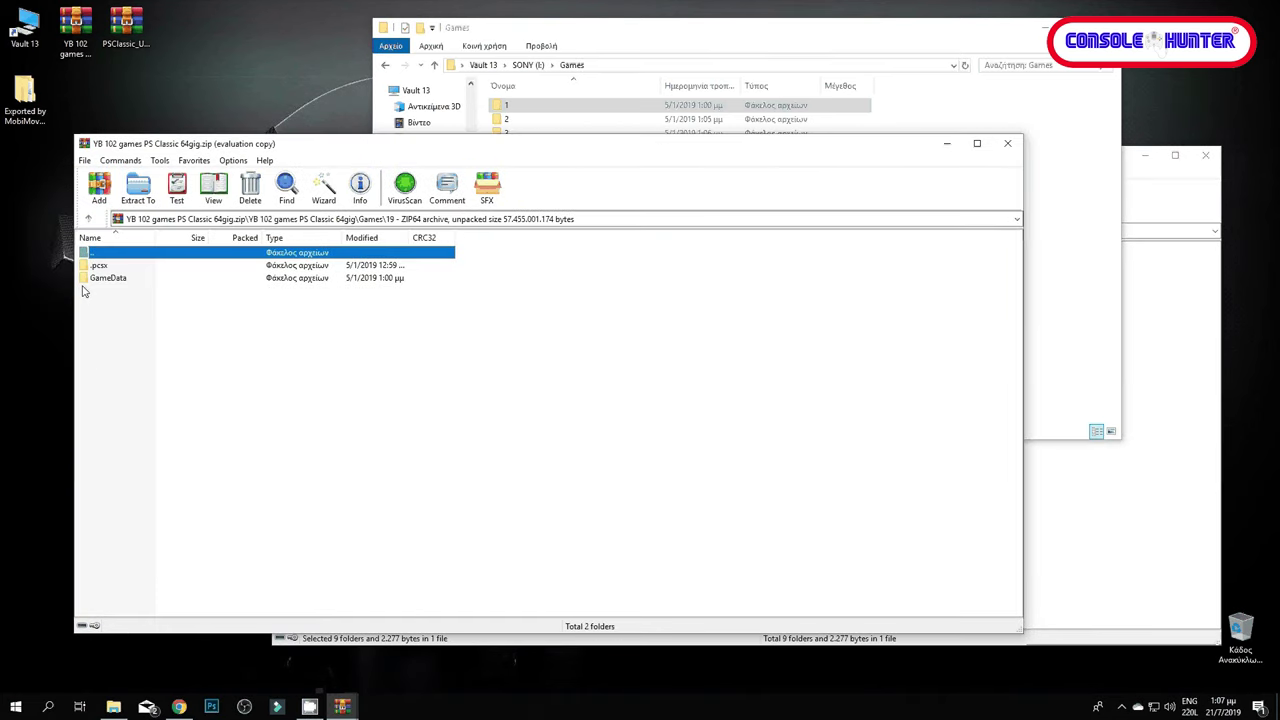
double_click(108, 278)
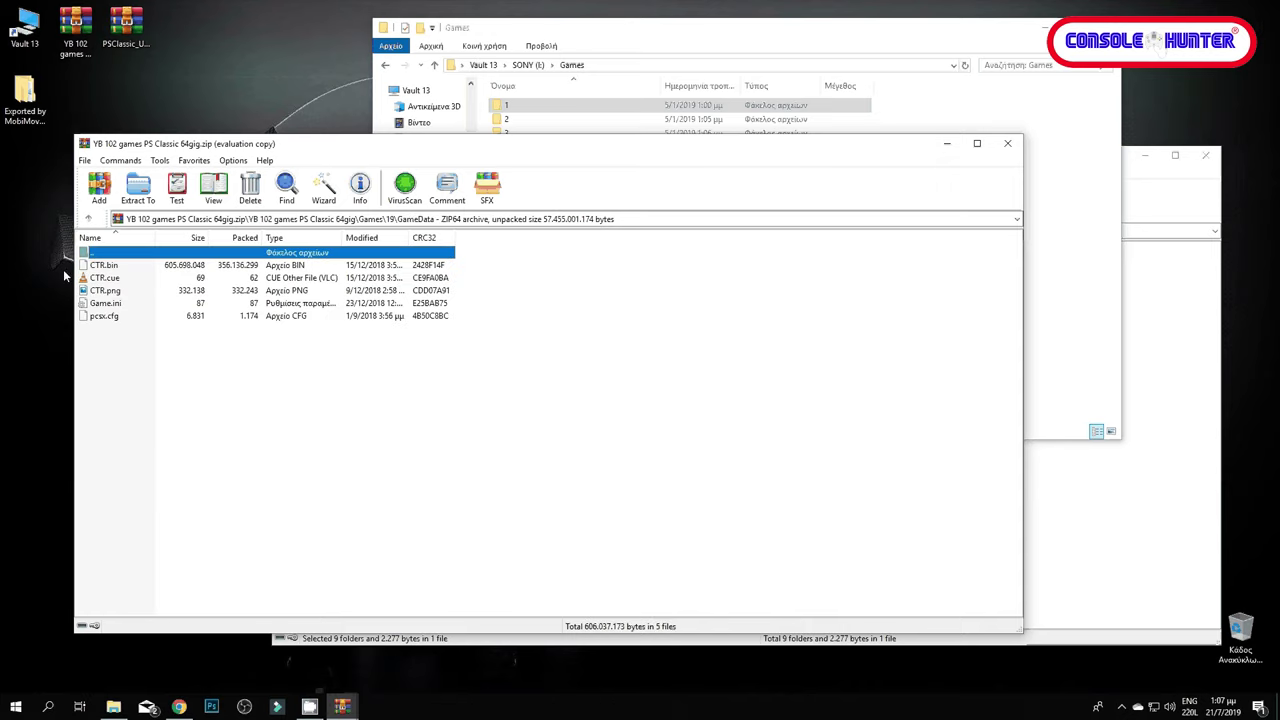